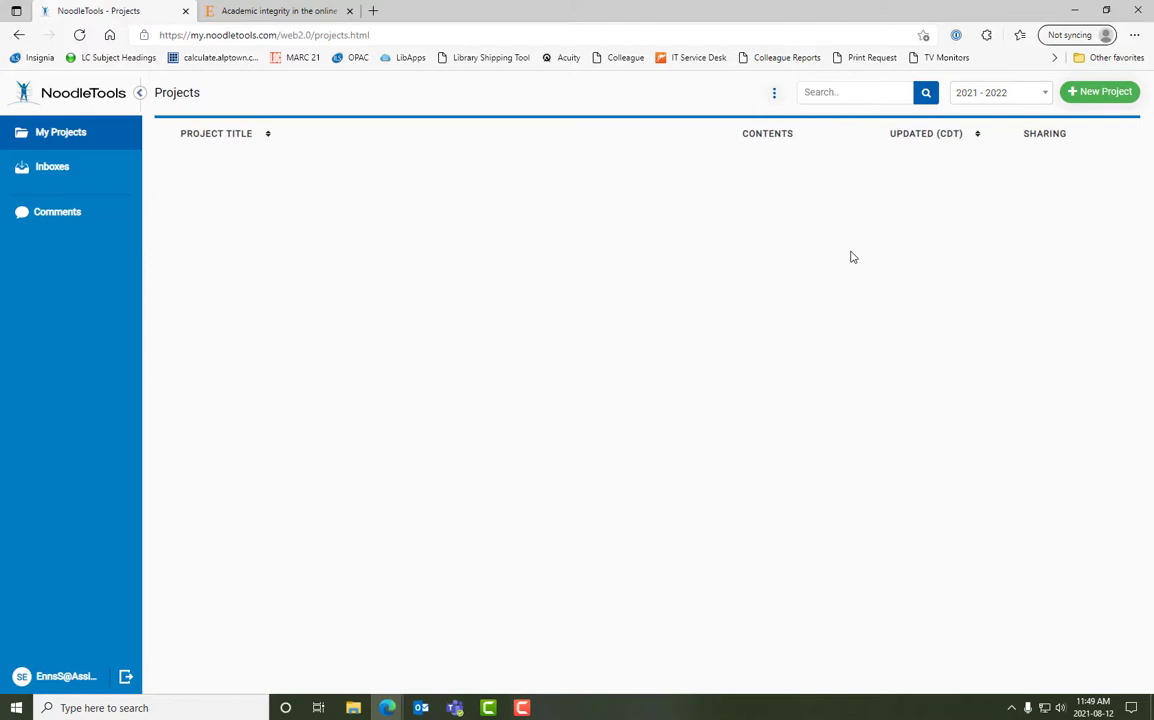
Create a new project titled "Academic Integrity Paper" with APA citation style and the Junior citation level
left_click(1094, 96)
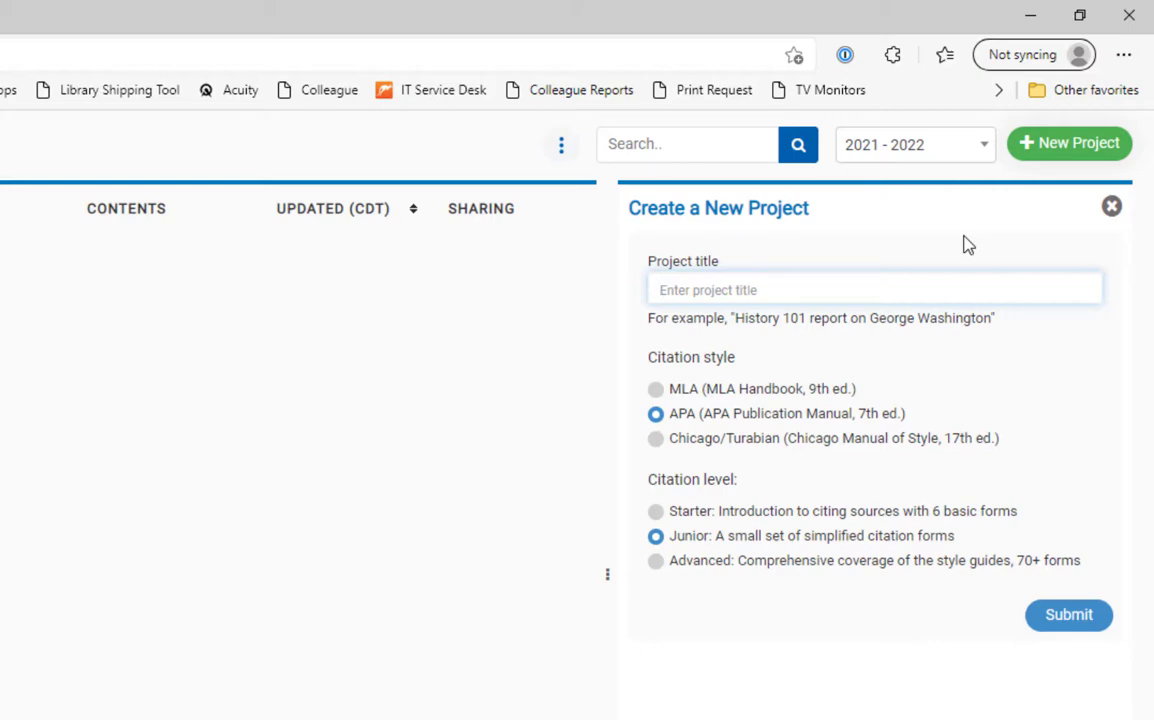
type("A")
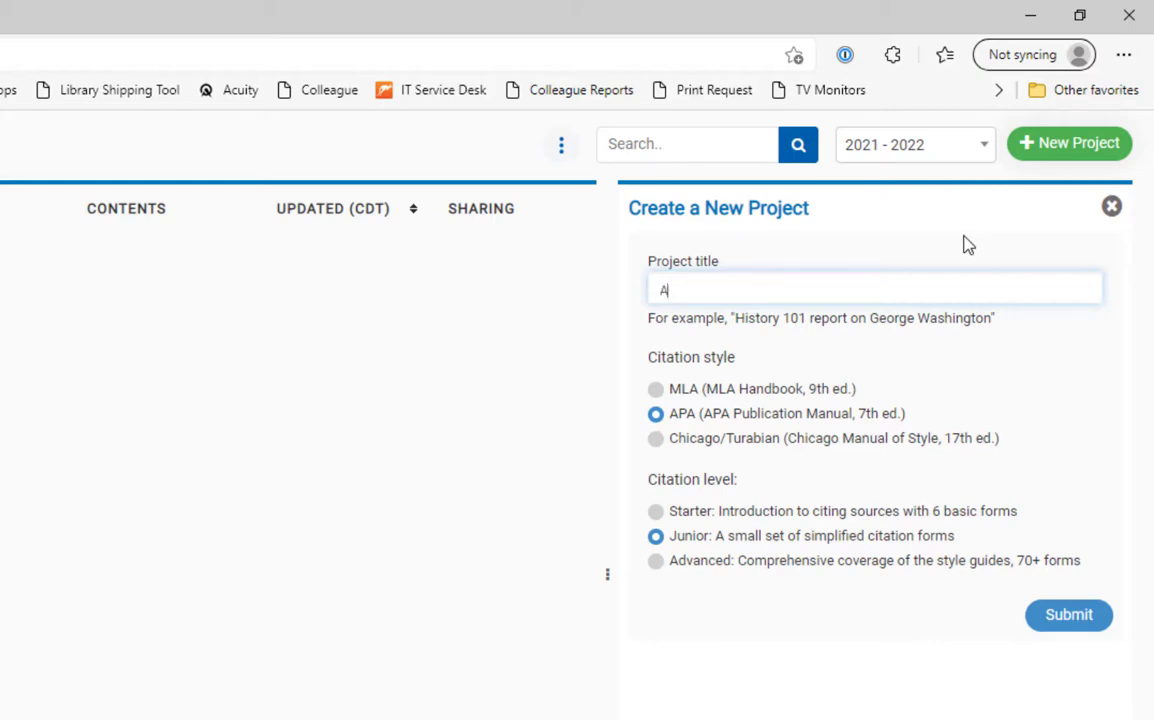
type("cademic Integrity Paper")
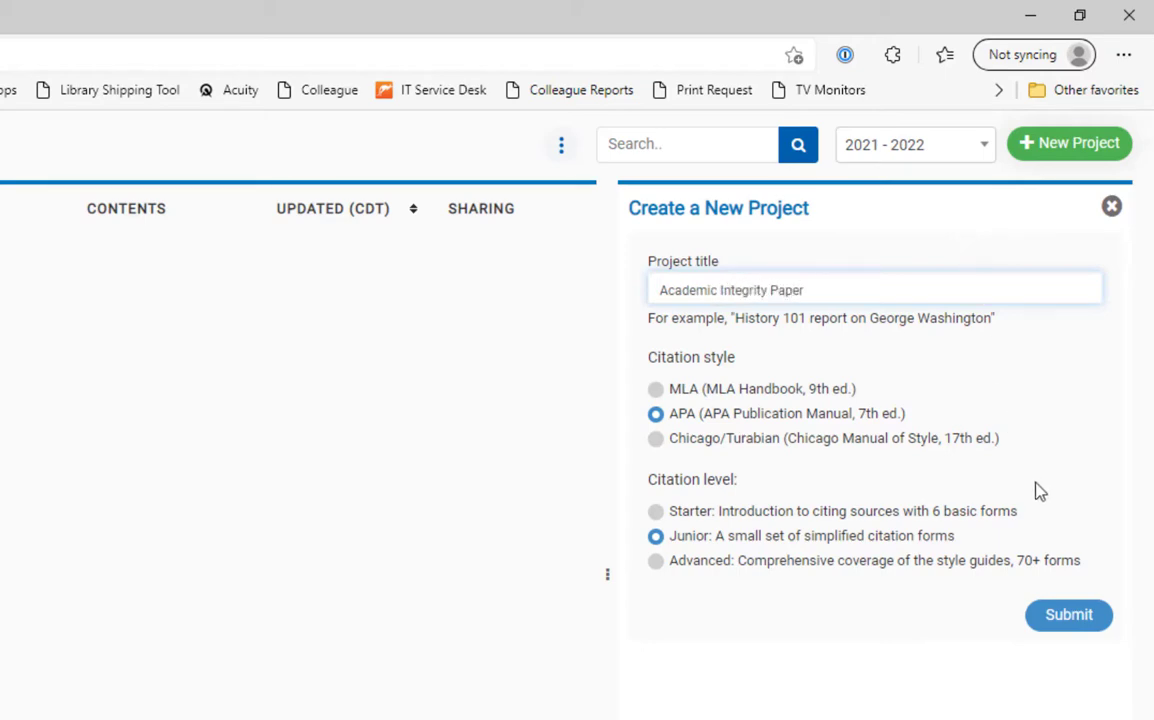
left_click(1057, 617)
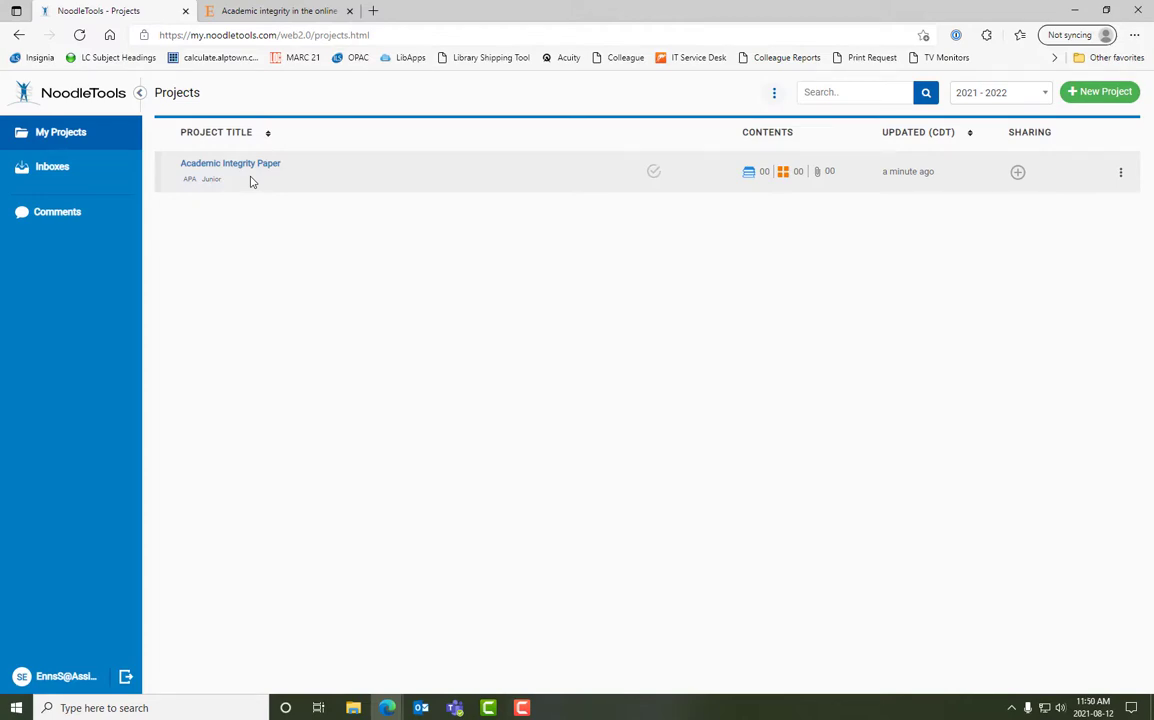
Open the Academic Integrity Paper project and start a new source citation for a journal found in a database
left_click(252, 164)
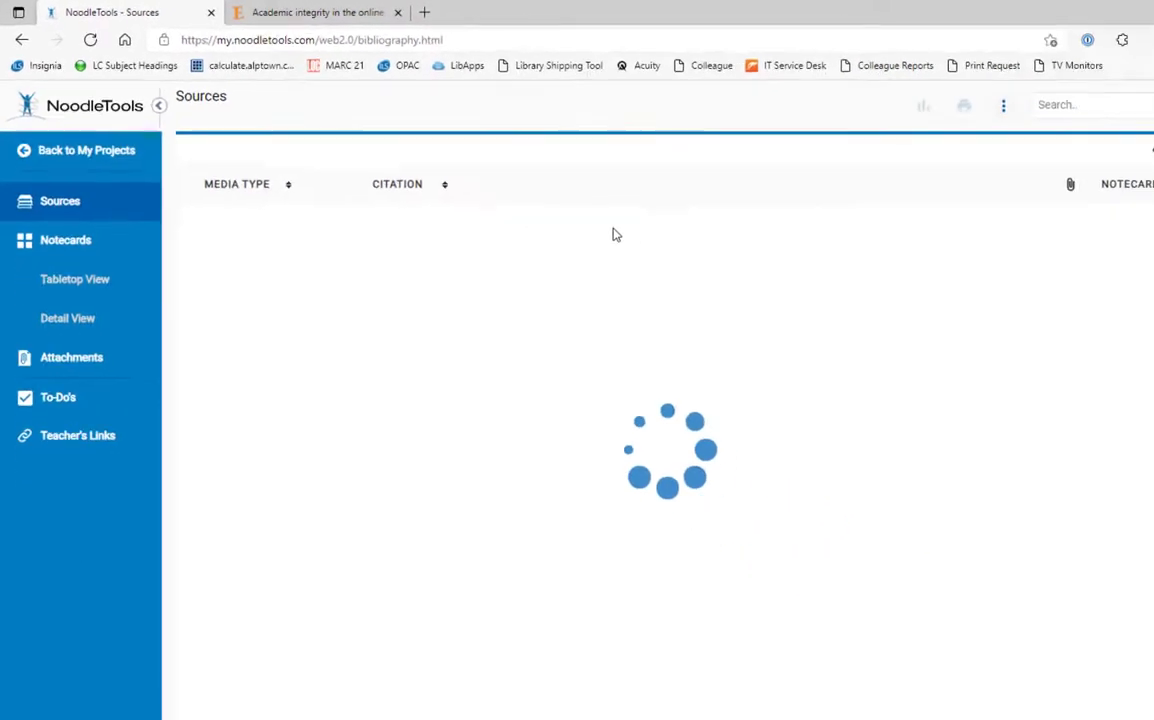
left_click(1045, 172)
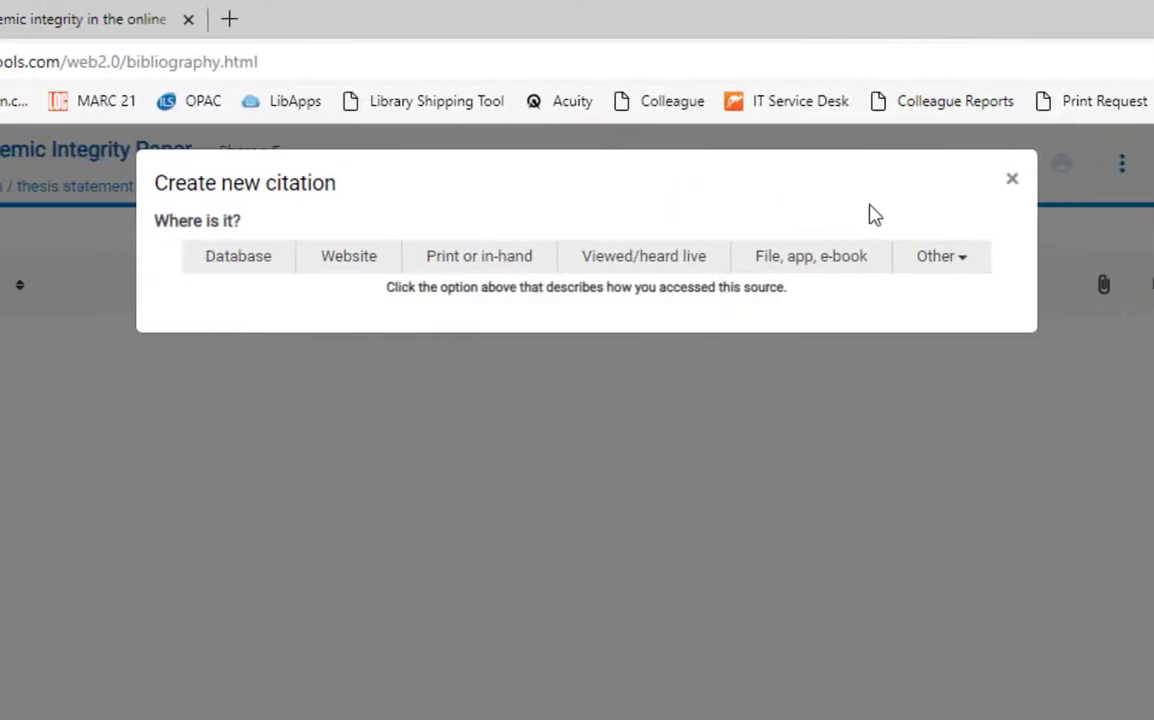
left_click(240, 258)
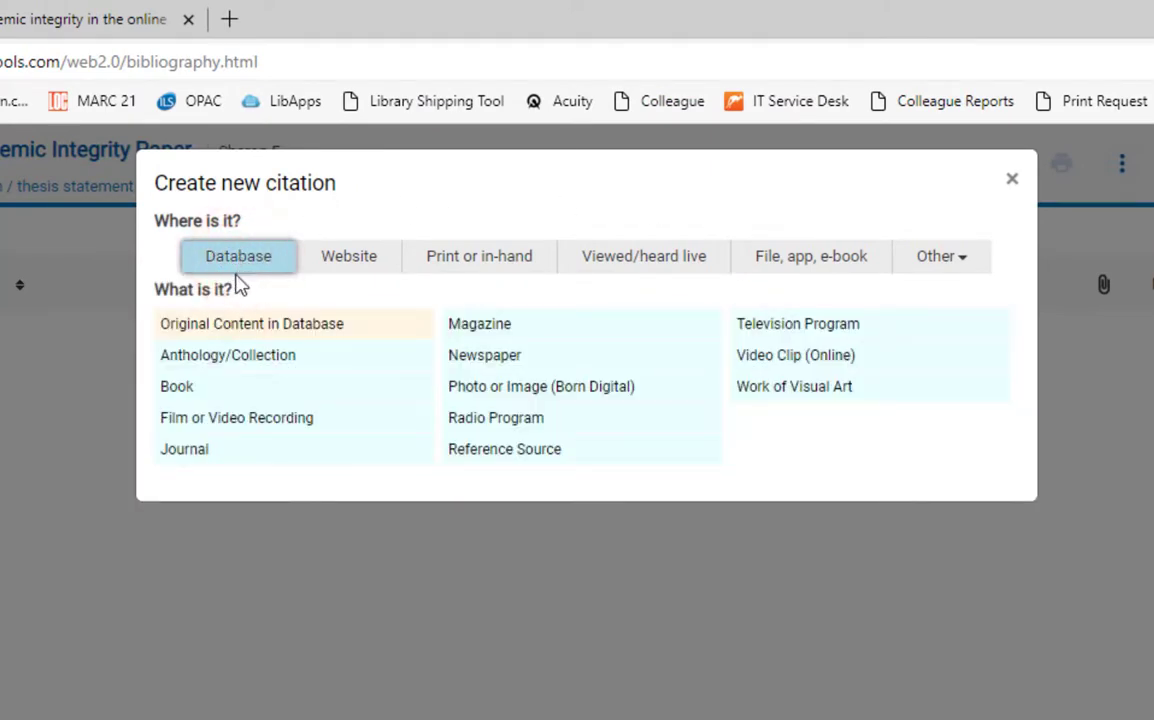
left_click(219, 458)
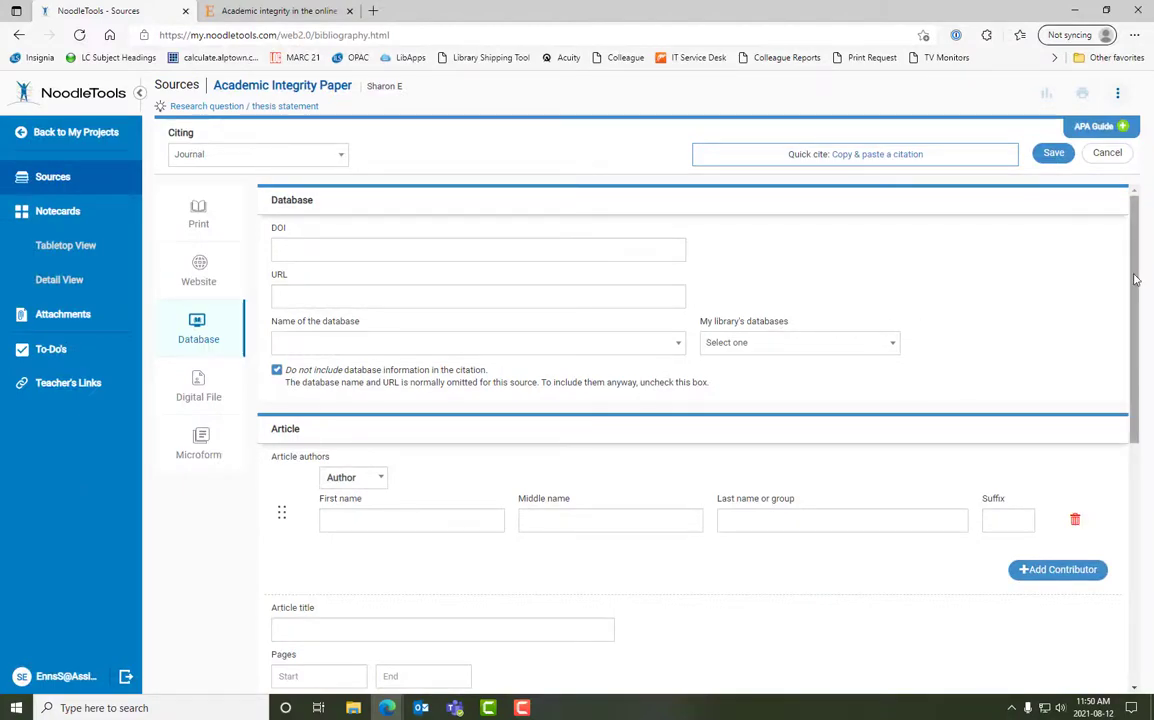
mouse_move(1135, 280)
left_mouse_down()
mouse_move(1145, 440)
mouse_move(1146, 386)
left_mouse_up()
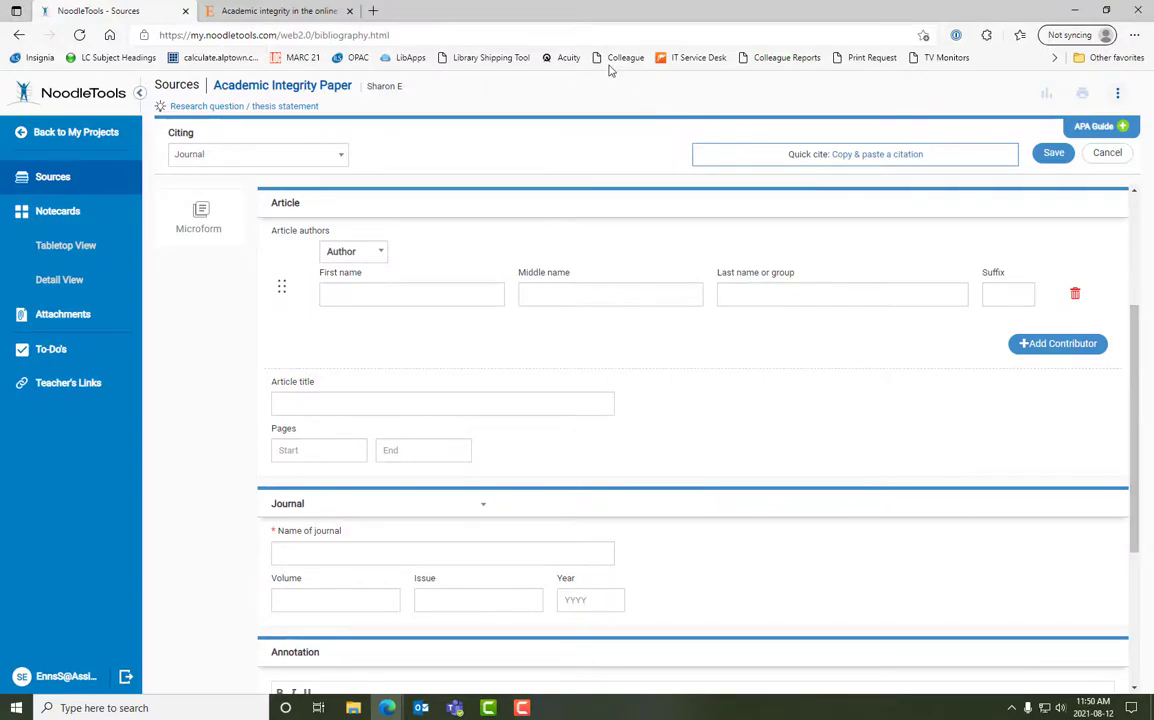
Copy the title "Academic integrity in the online learning environment for health sciences students" from the ScienceDirect page into the citation's article title
left_click(286, 12)
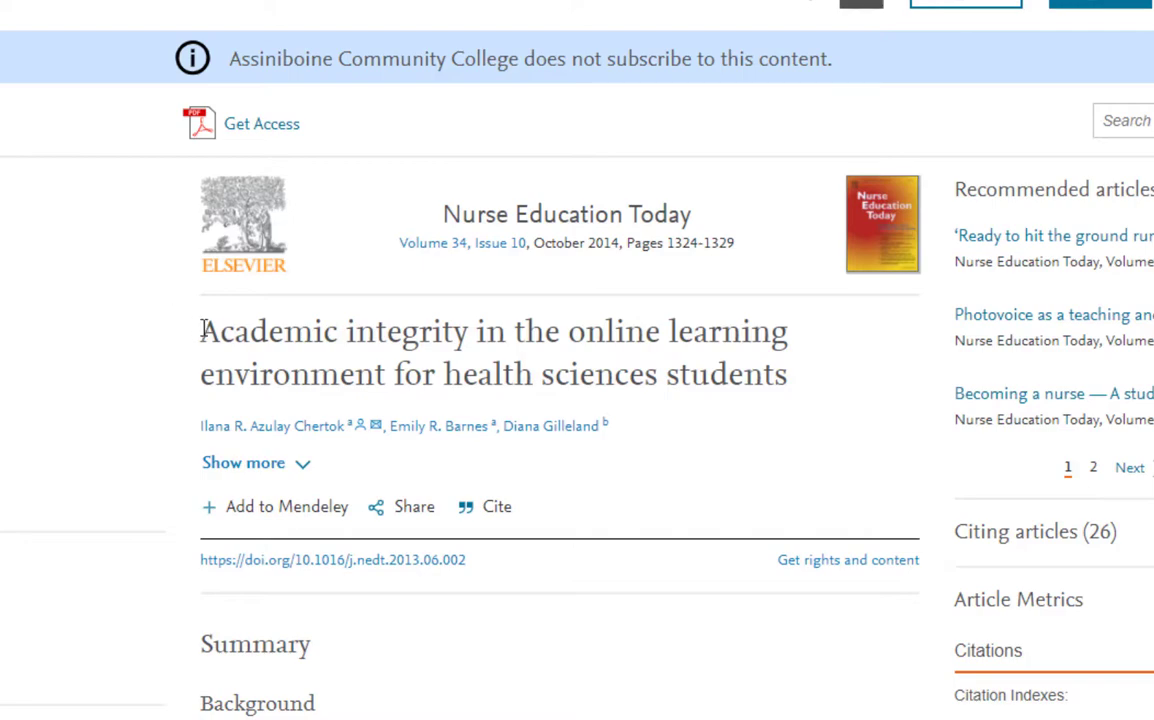
left_click_drag(184, 303, 686, 324)
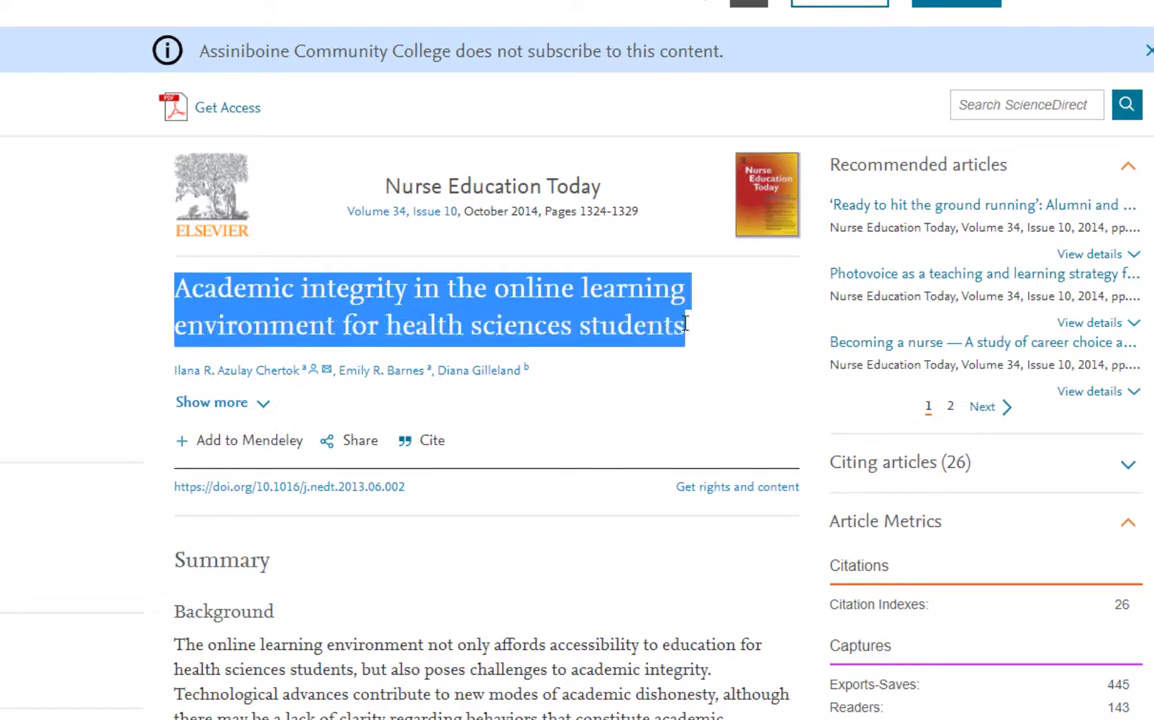
right_click(644, 300)
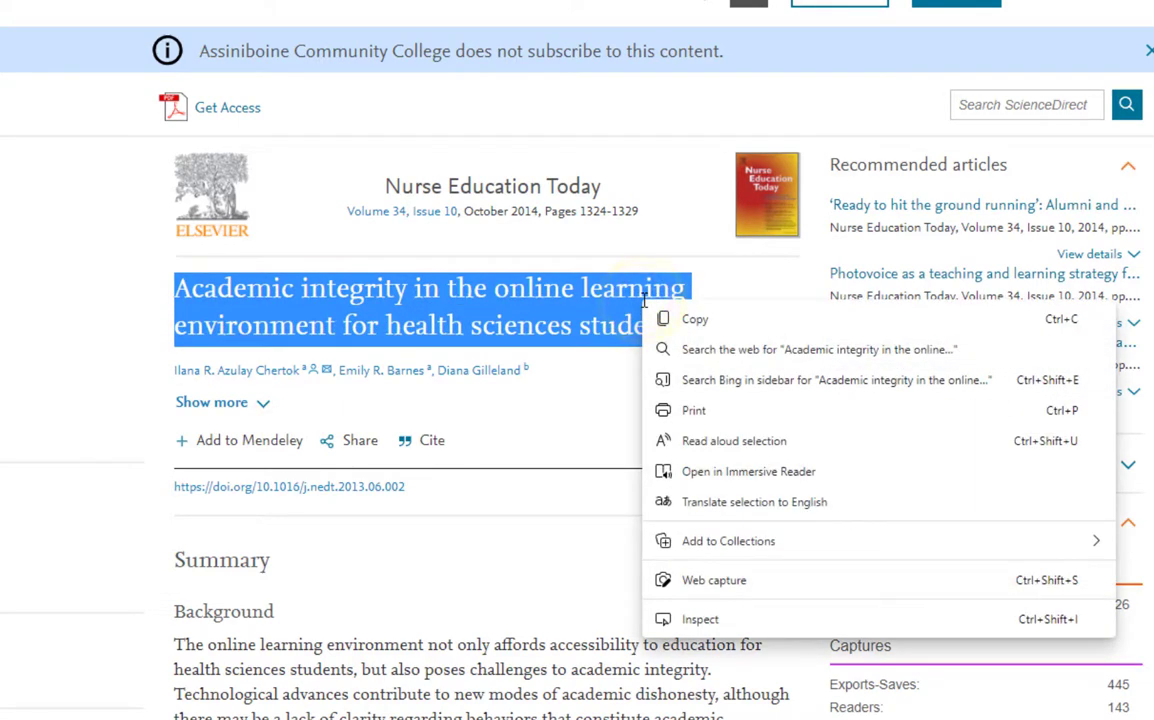
left_click(730, 320)
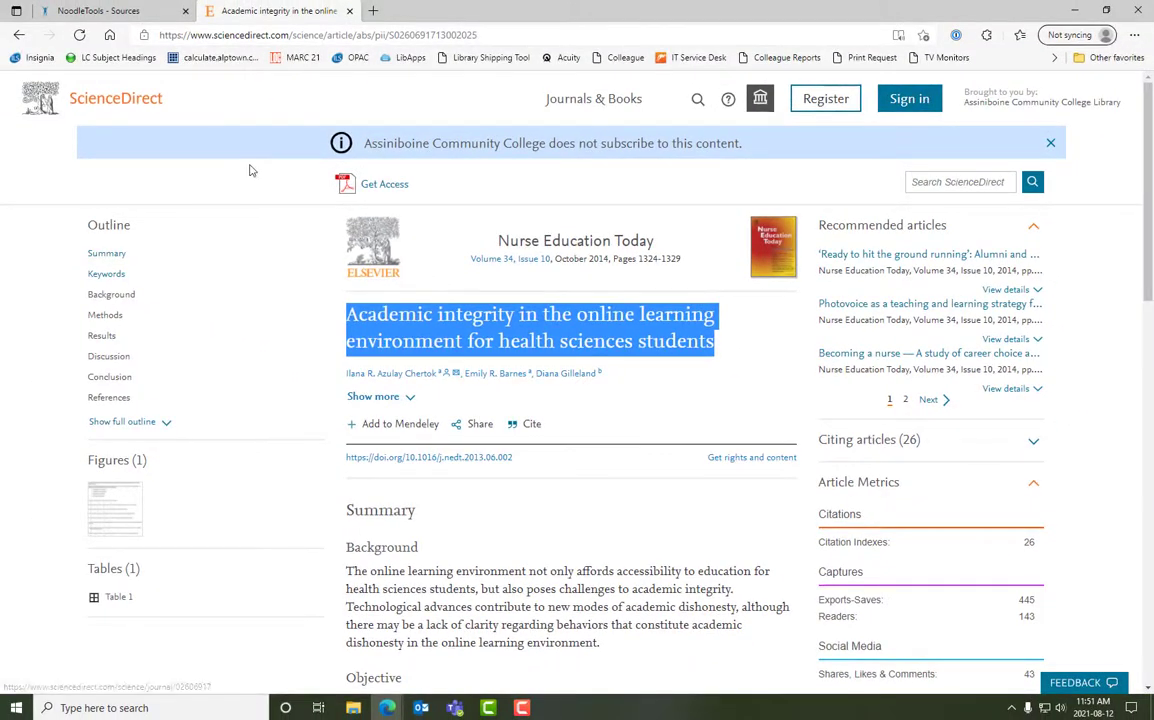
left_click(146, 13)
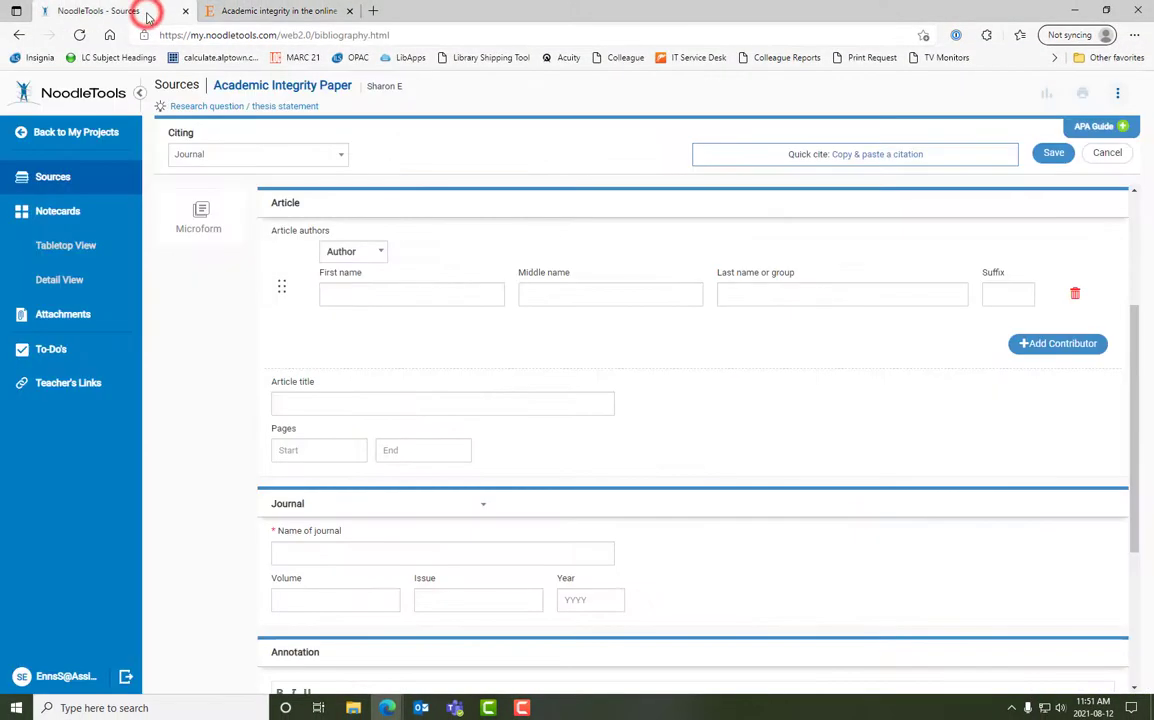
left_click(365, 403)
right_click(365, 403)
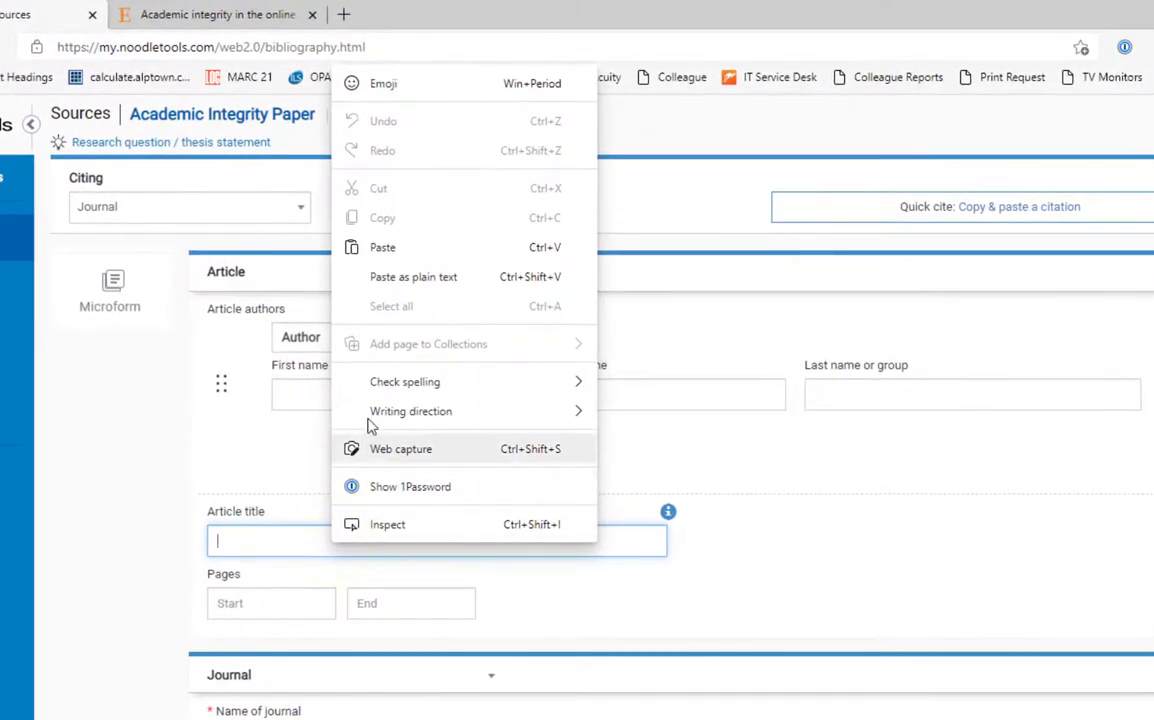
left_click(388, 248)
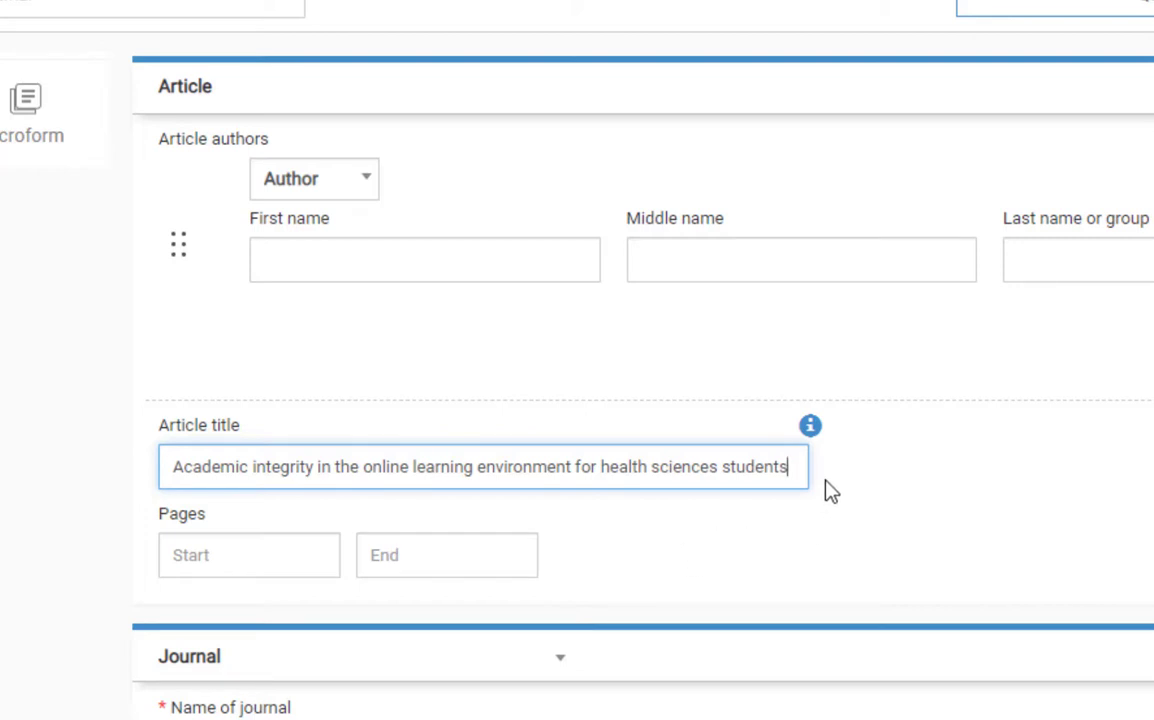
Show the article title's capitalization help, and try capitalizing "Integrity" and "Online" in the title
left_click(811, 428)
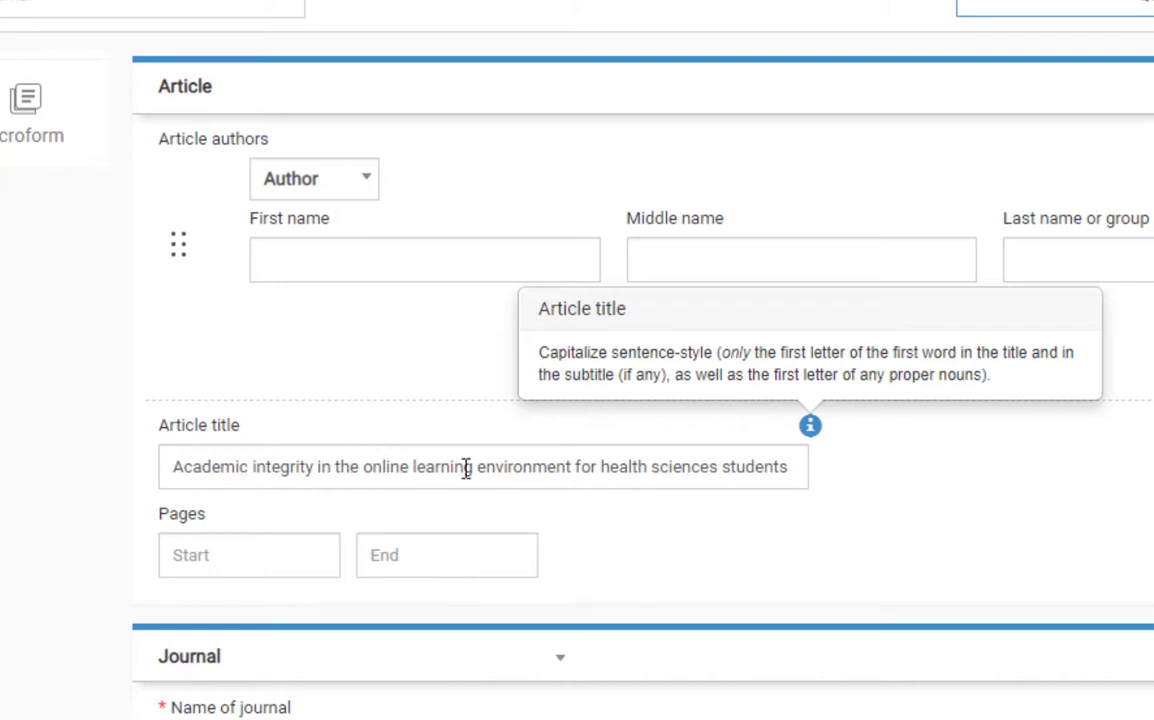
left_click(253, 469)
key("Delete")
type("I")
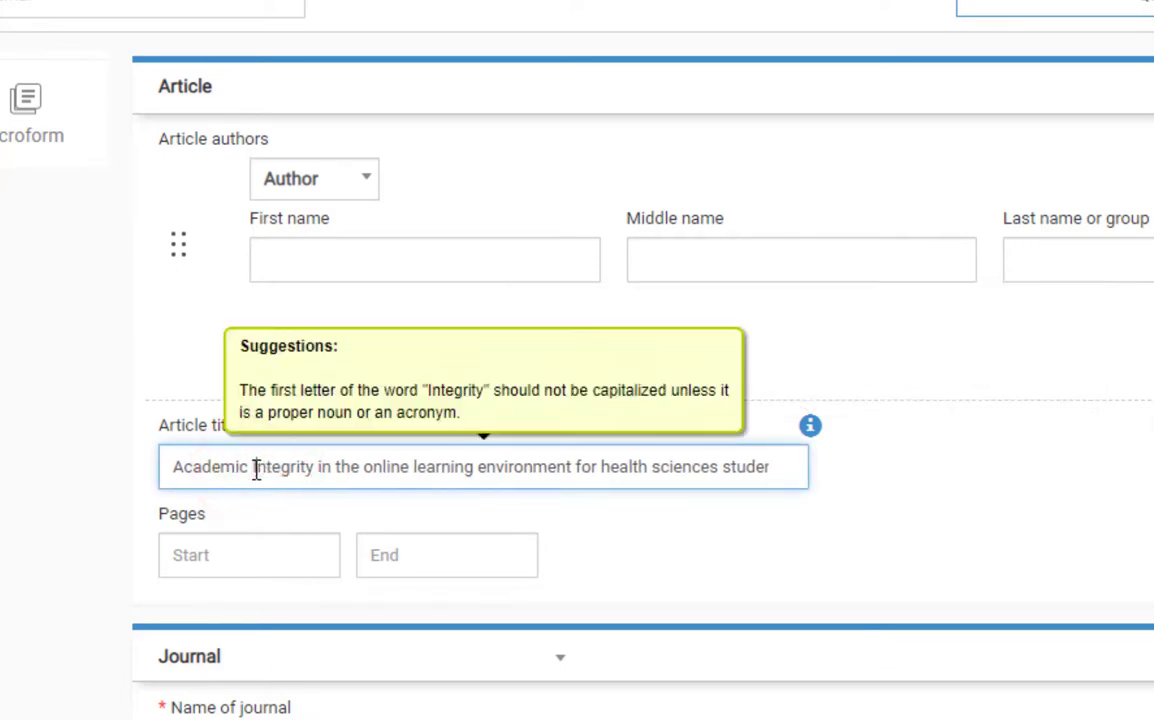
key("ctrl+Right")
key("ctrl+Right")
key("ctrl+Right")
key("Delete")
type("O")
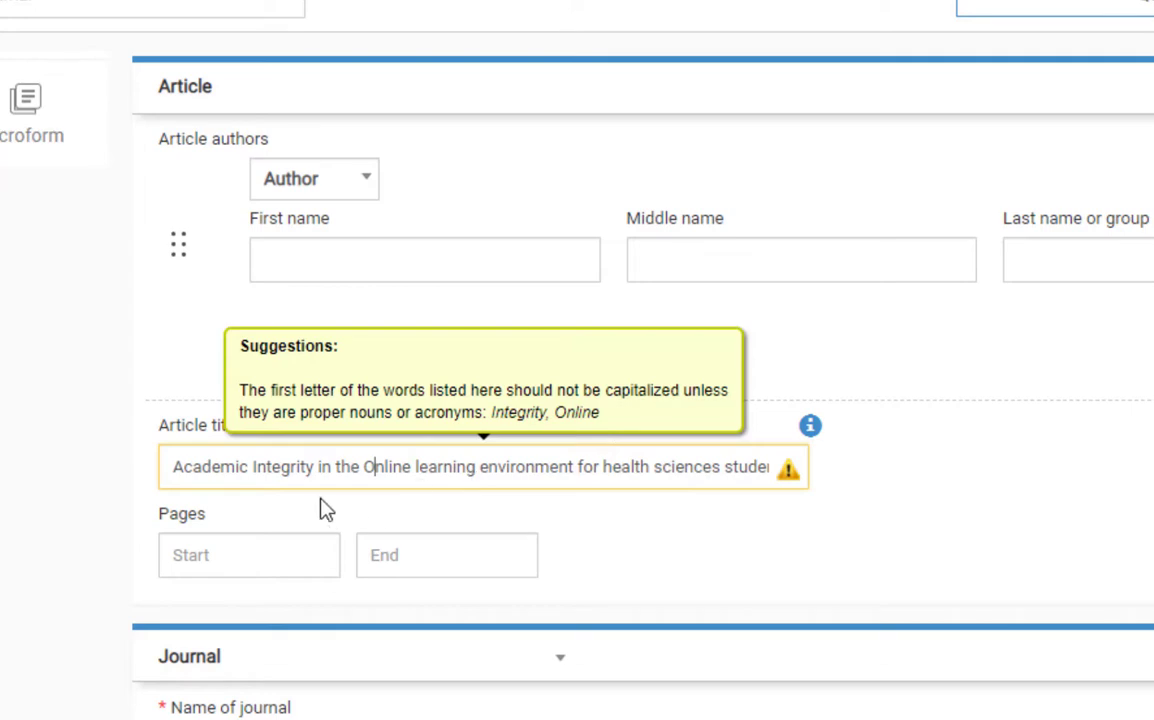
Change "Online" and "Integrity" in the article title back to lowercase first letters
key("BackSpace")
type("o")
key("ctrl+Left")
key("ctrl+Left")
key("ctrl+Left")
key("ctrl+Left")
key("ctrl+Left")
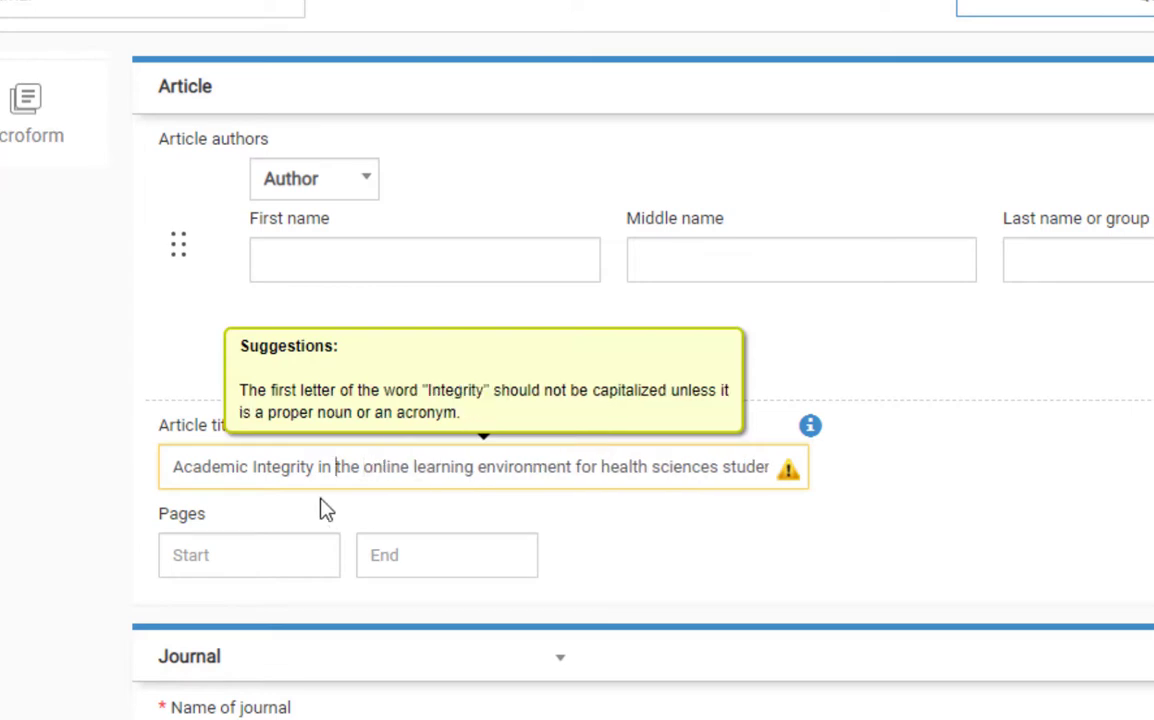
key("Delete")
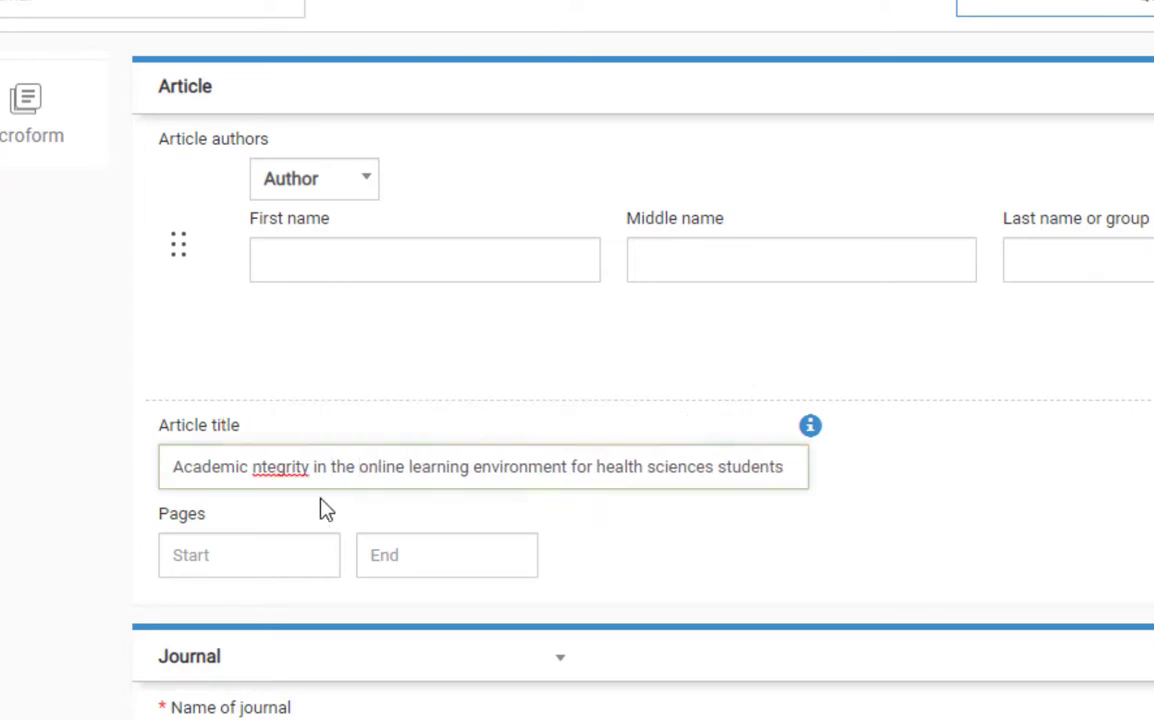
type("i")
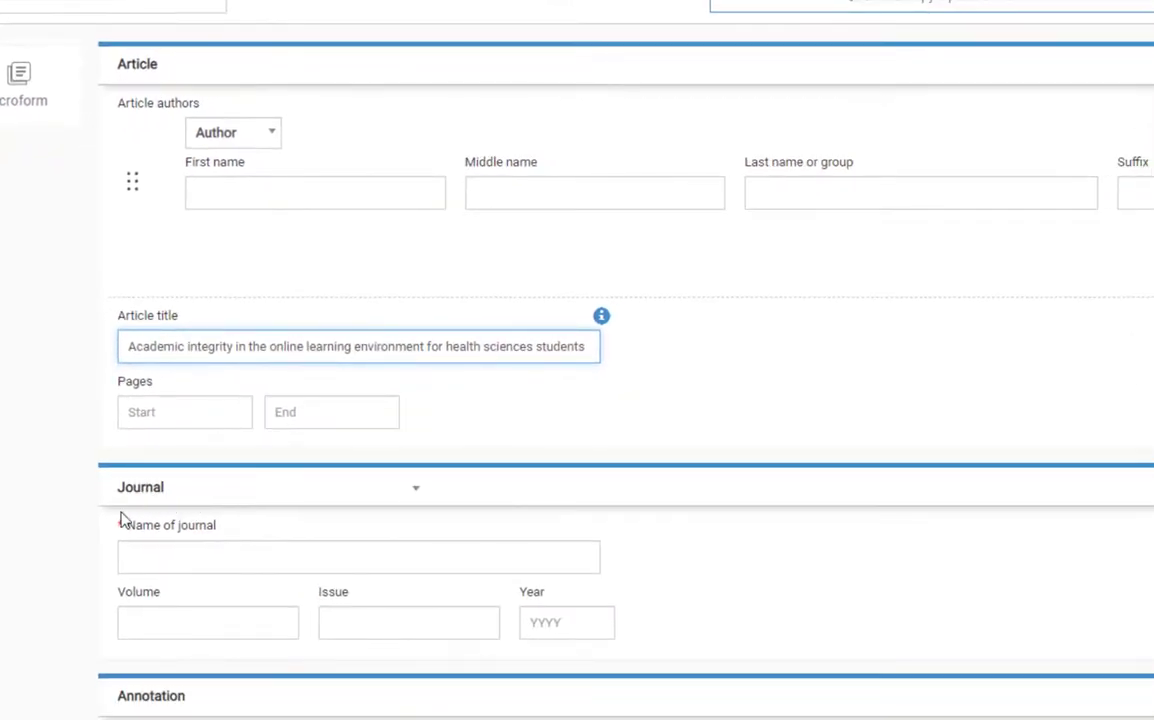
Check the capitalization help for the name of the journal
left_click(309, 543)
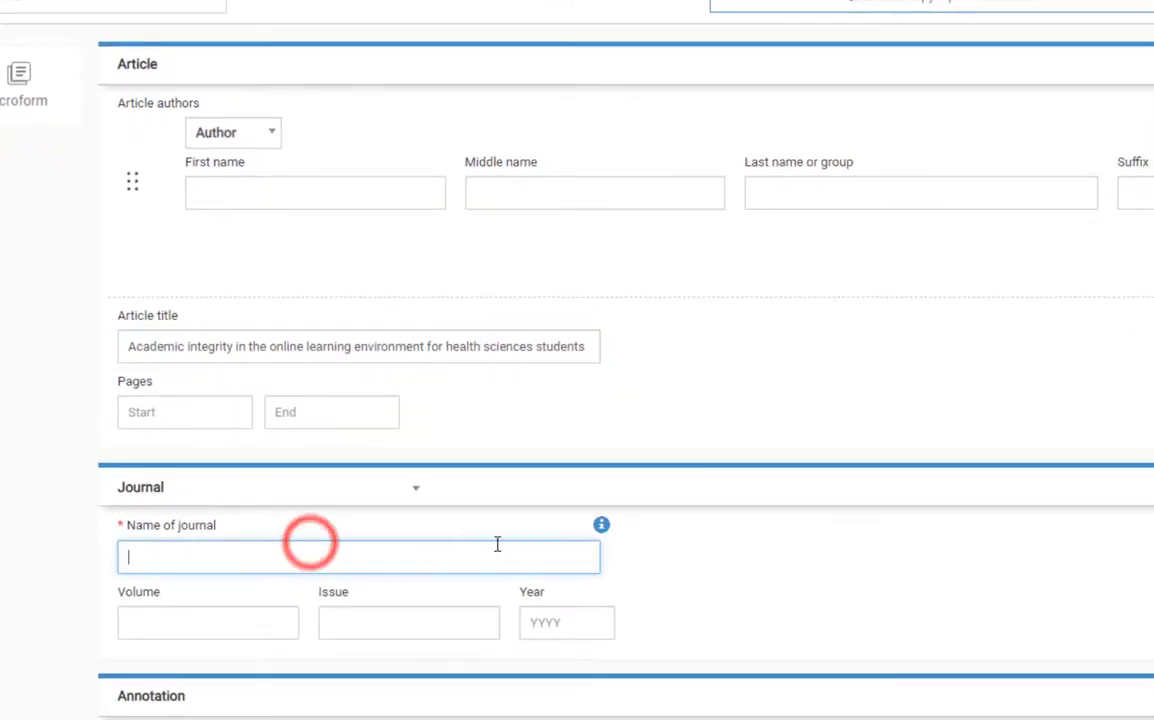
left_click(601, 524)
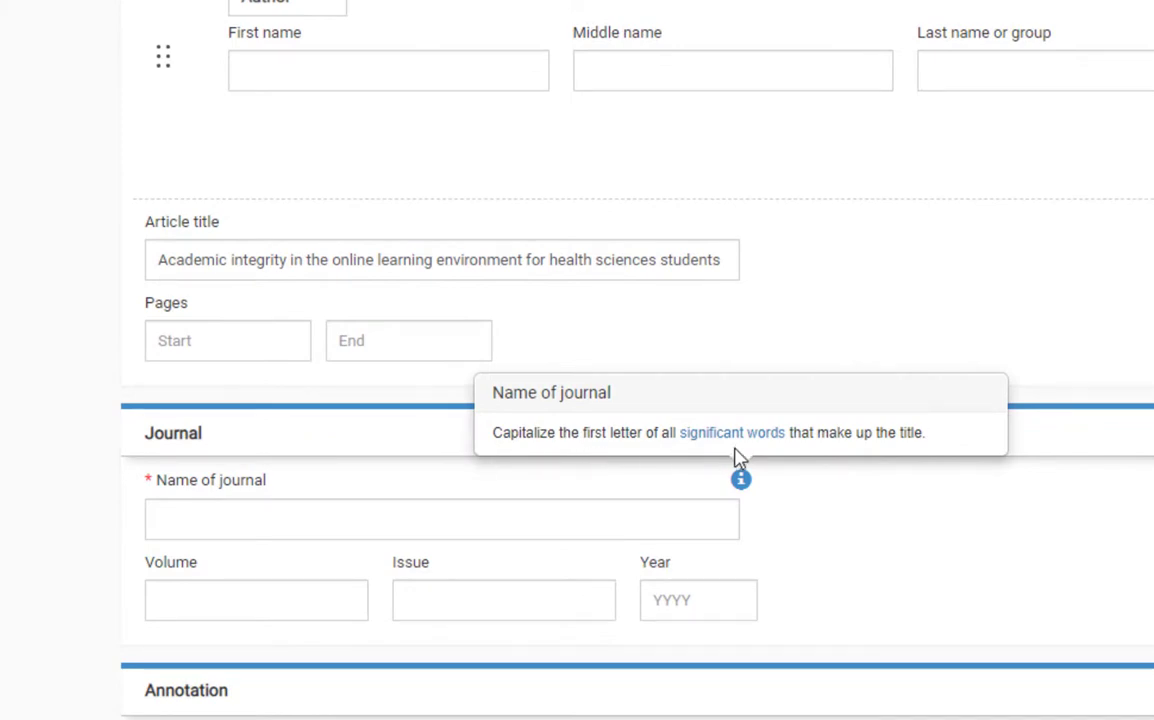
left_click(695, 512)
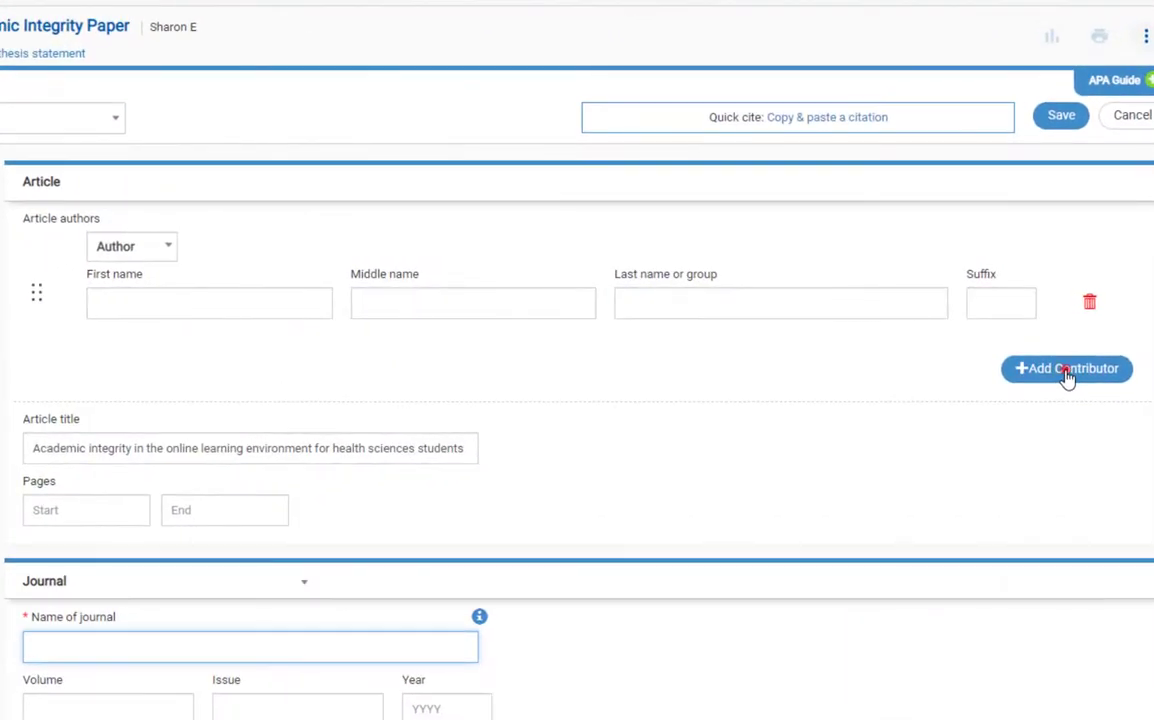
Add two more contributor entries to the article authors
left_click(1067, 372)
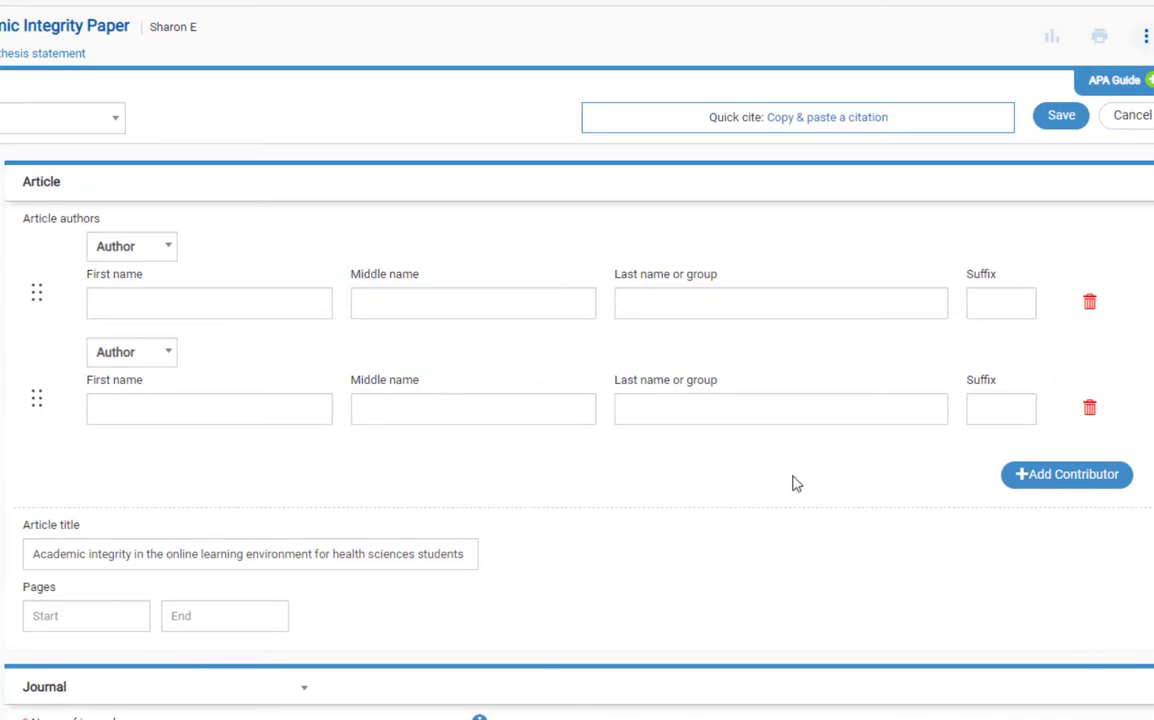
left_click(1040, 474)
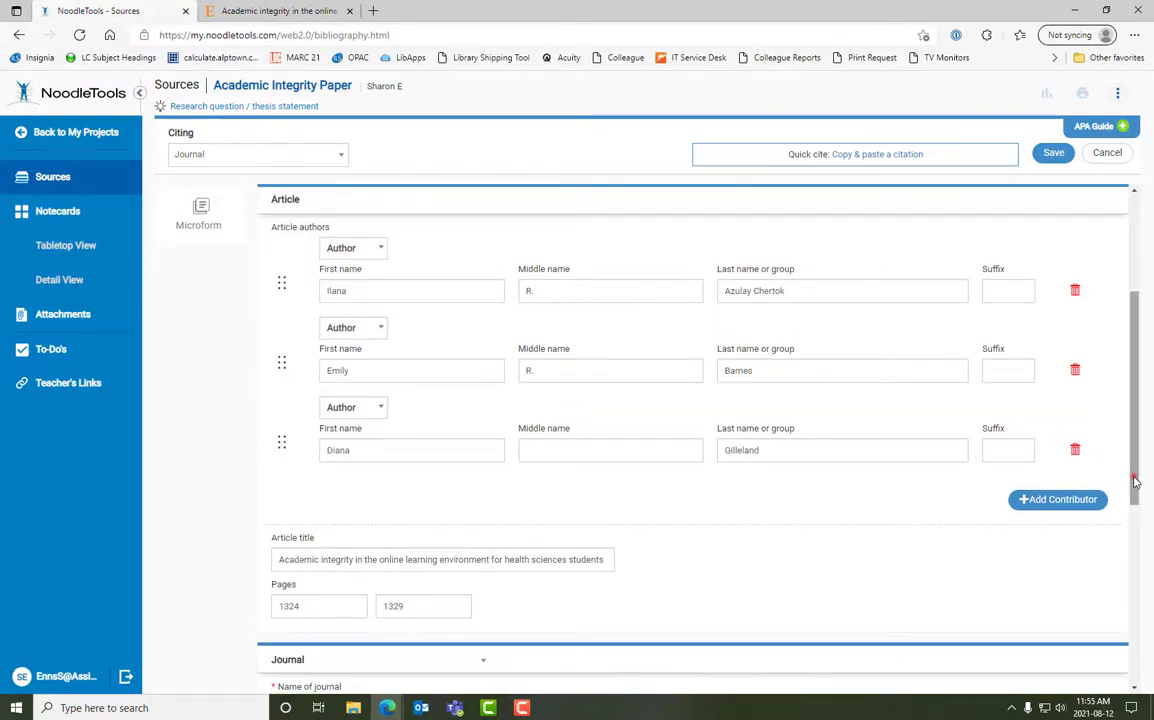
Review the completed journal citation up to its database details and save it to the project's sources
left_click_drag(1133, 476, 1134, 374)
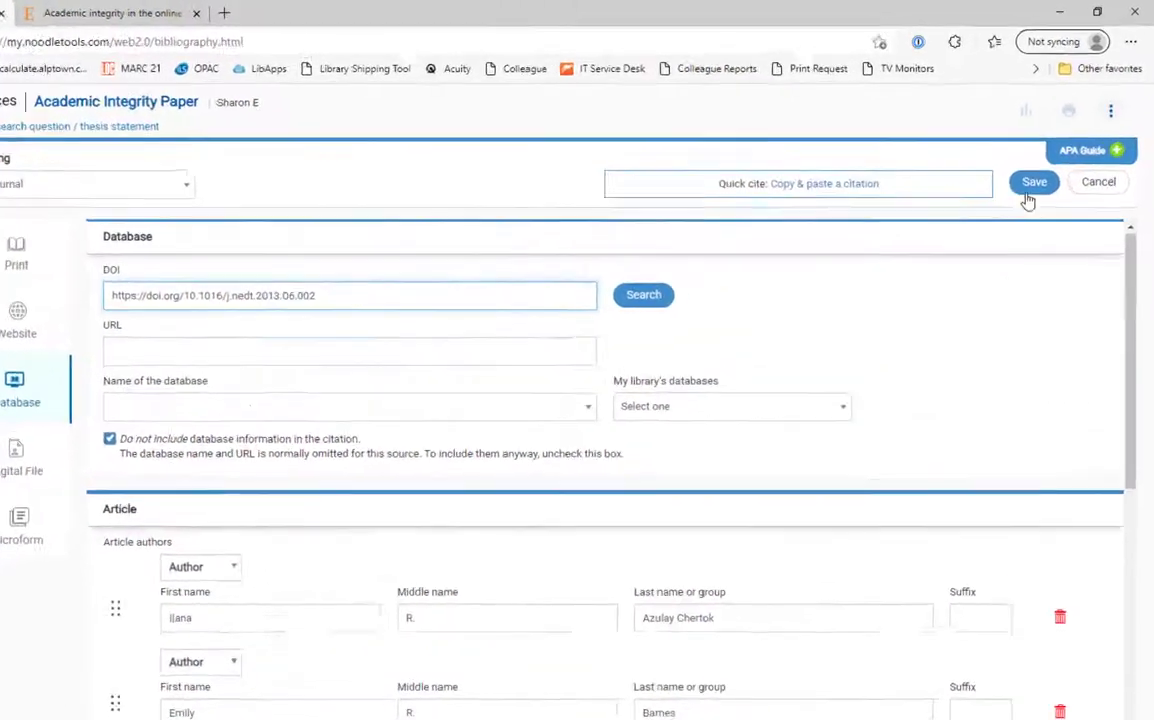
left_click(1053, 153)
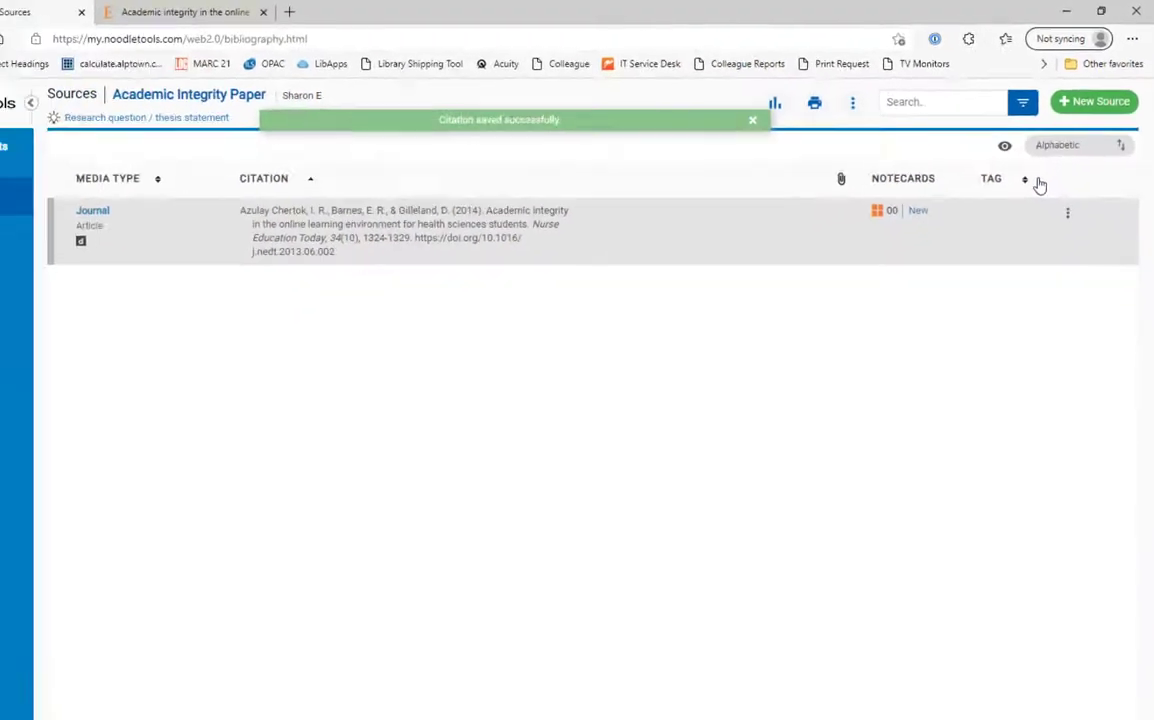